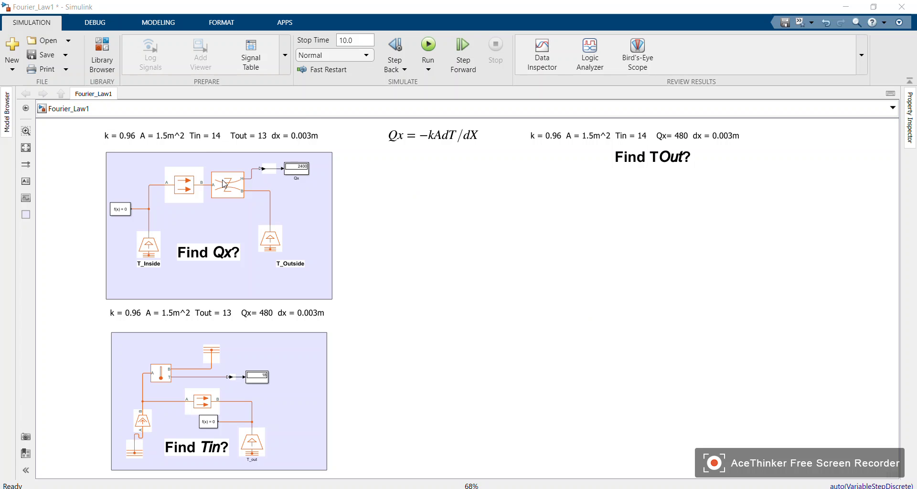
Open the Find Qx?, Find Tin? and Find TOut? annotation texts for editing, then leave them
left_click(210, 251)
double_click(209, 250)
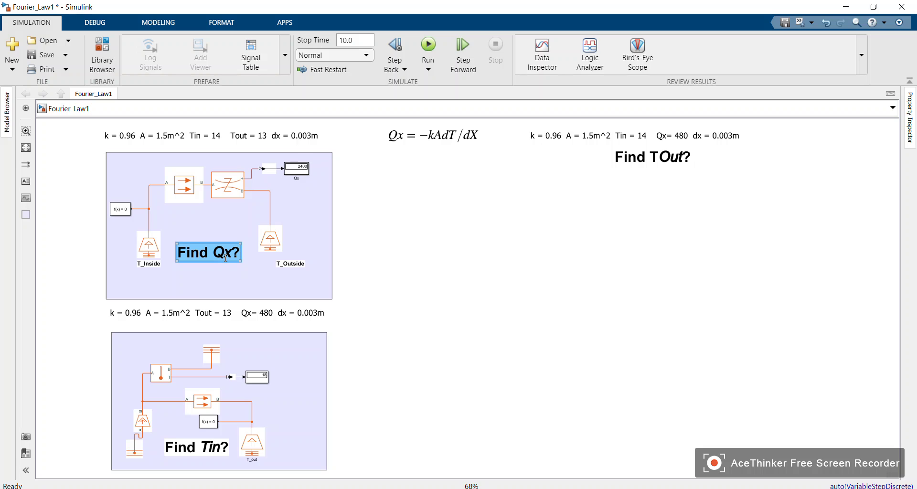
left_click(263, 364)
left_click(213, 450)
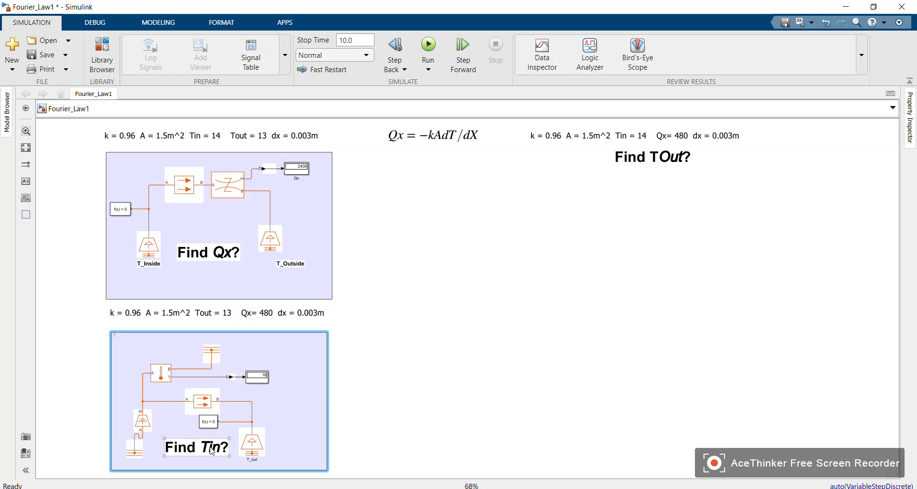
double_click(213, 450)
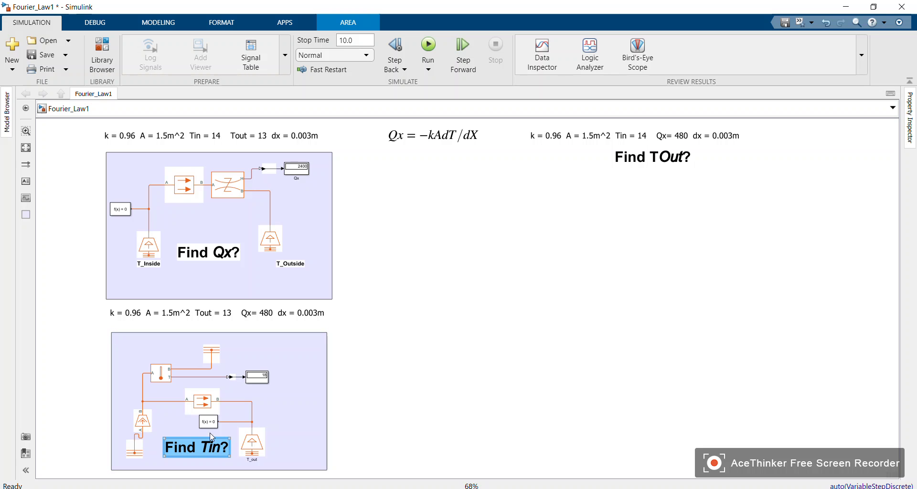
left_click(693, 165)
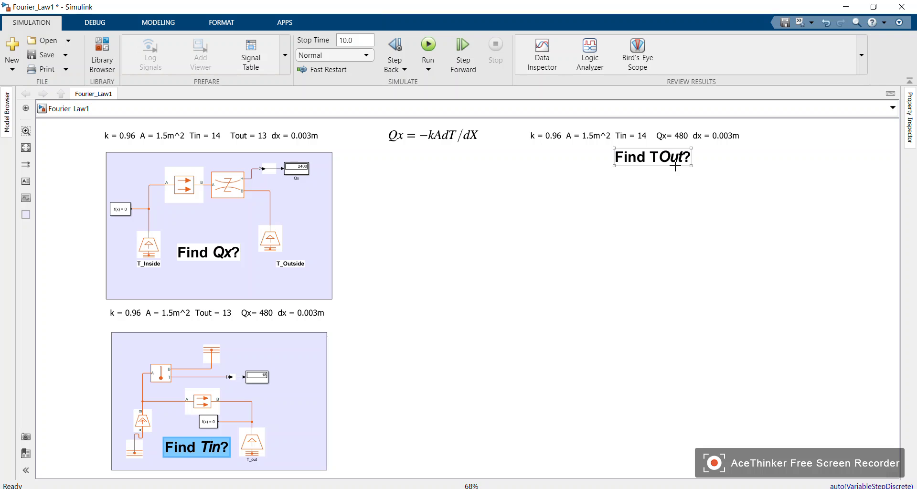
double_click(670, 167)
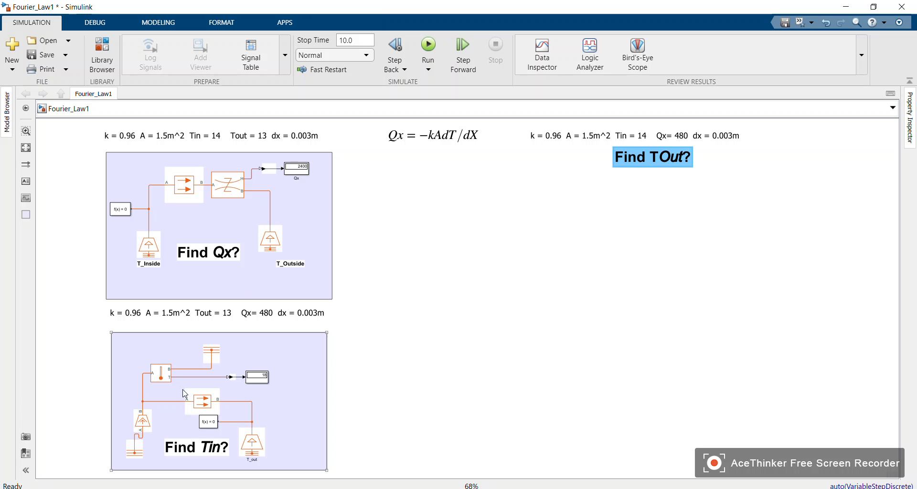
left_click(200, 456)
Copy the T_out block below Find TOut? and rename the copy T_In
left_click_drag(252, 442, 472, 318)
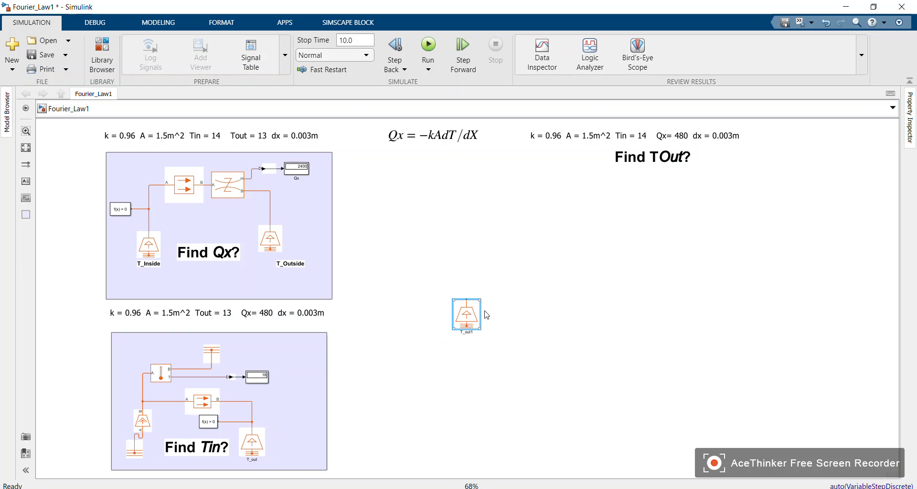
left_click(464, 327)
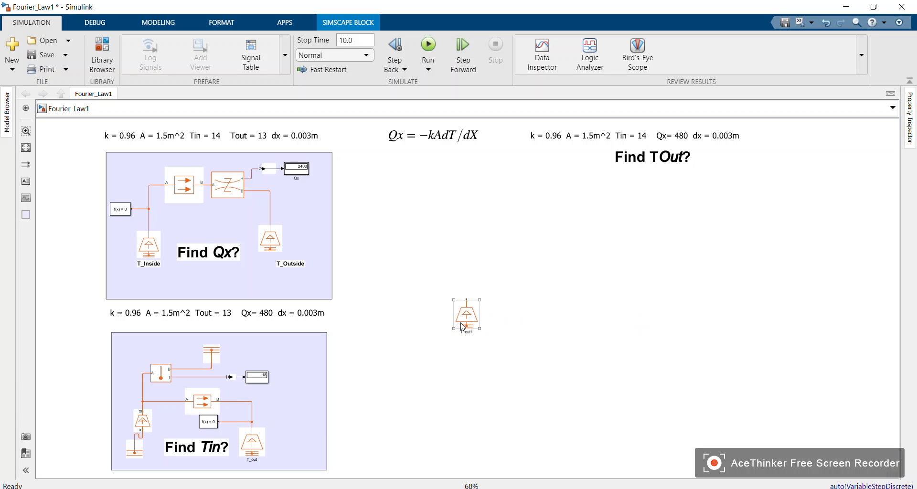
double_click(472, 334)
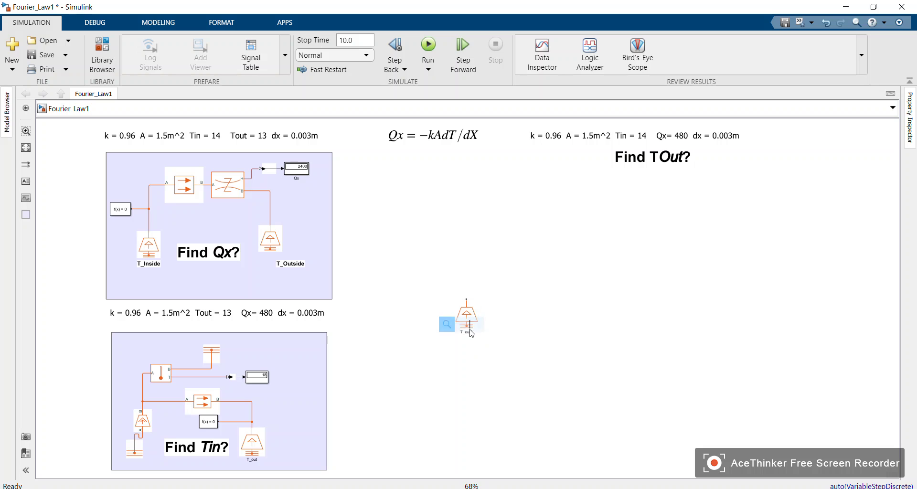
left_click(494, 318)
left_click(461, 321)
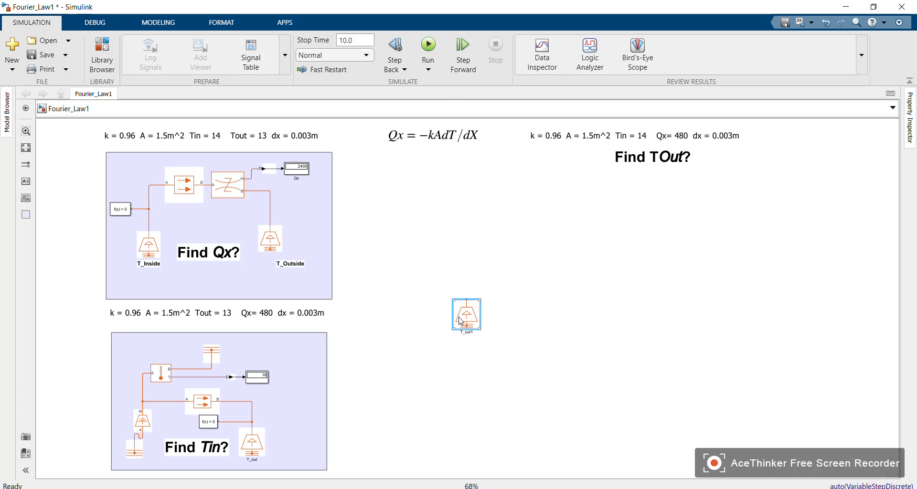
double_click(470, 332)
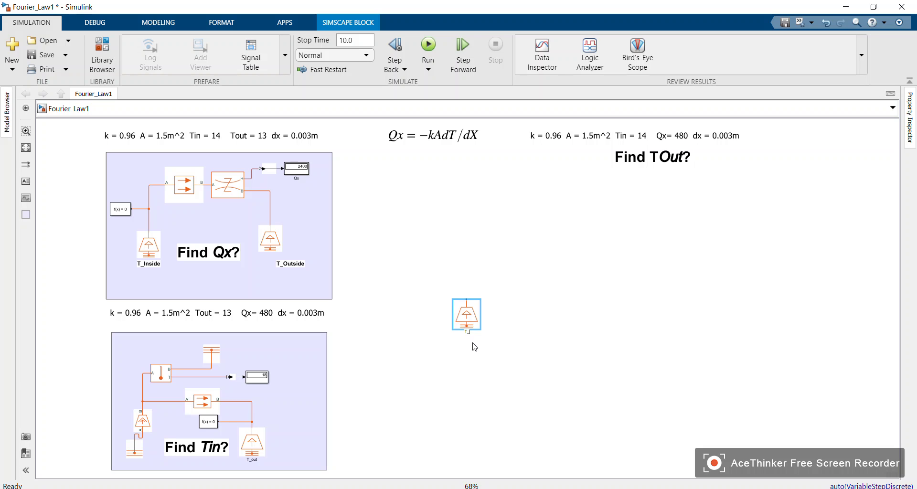
left_click(537, 280)
left_click(471, 319)
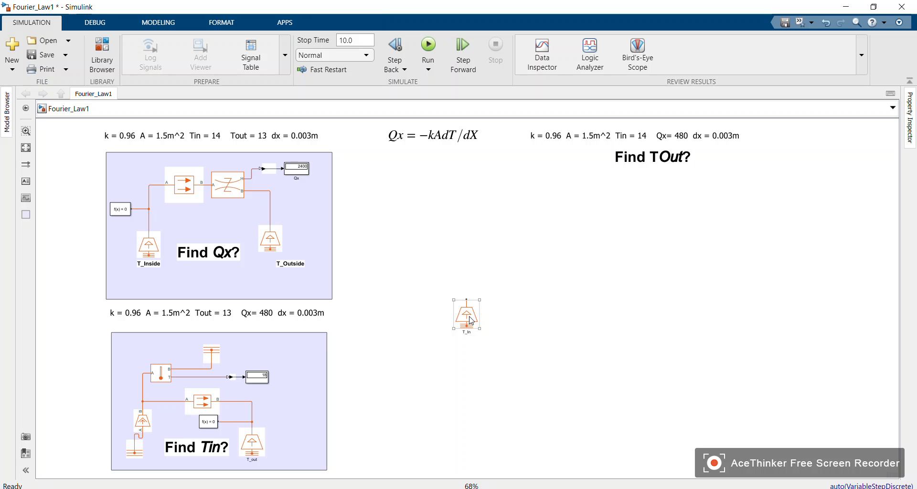
Copy the Conductive Heat Transfer block from Find Tin? to beside T_In
left_click(202, 405)
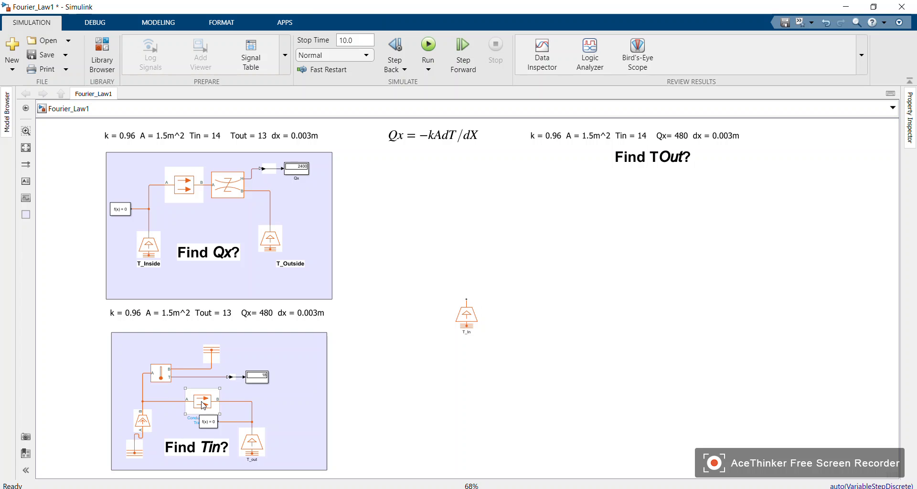
left_click_drag(204, 406, 533, 280)
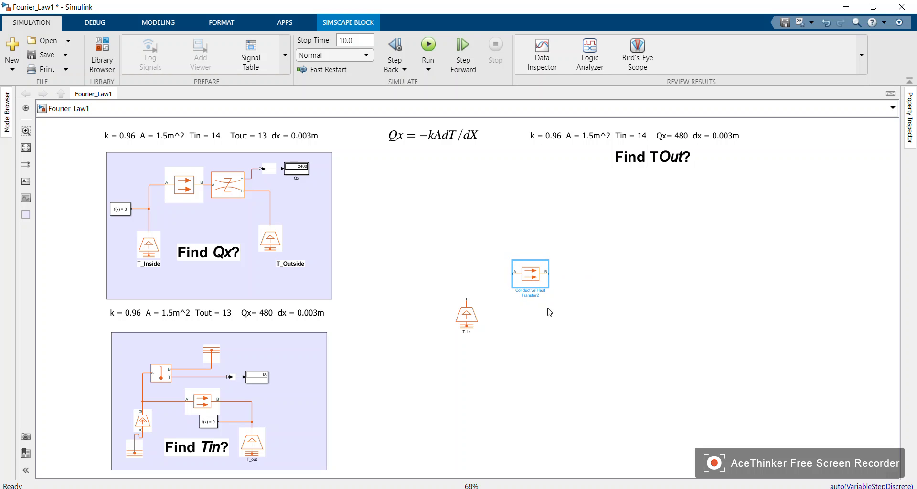
mouse_move(550, 285)
Wire T_In to port A of Conductive Heat Transfer2 and enlarge that block
left_click(469, 311)
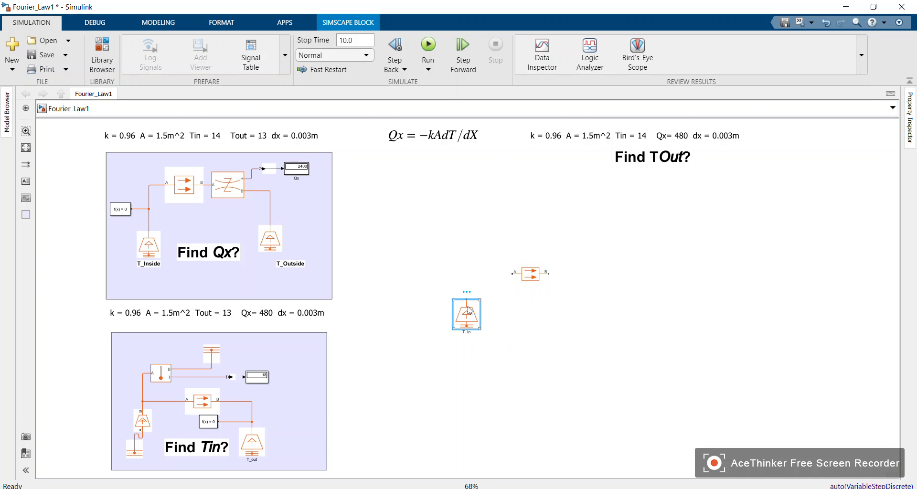
left_click_drag(464, 300, 513, 273)
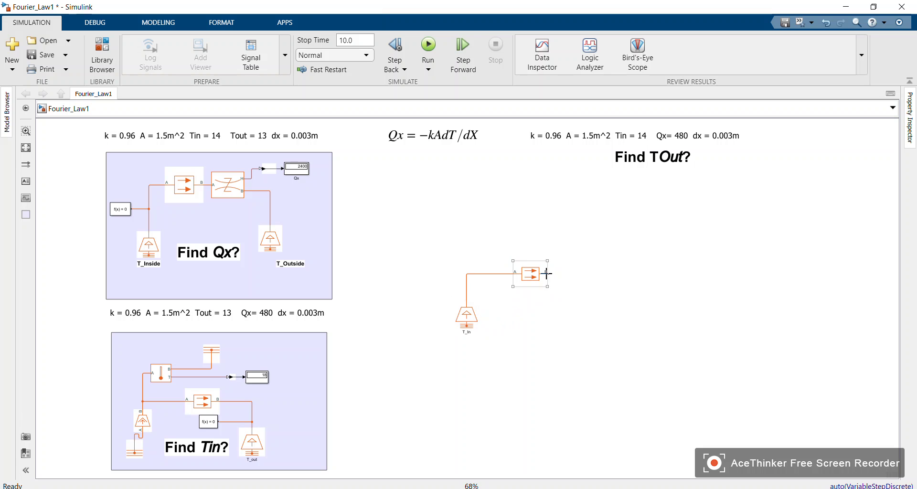
left_click_drag(547, 286, 554, 308)
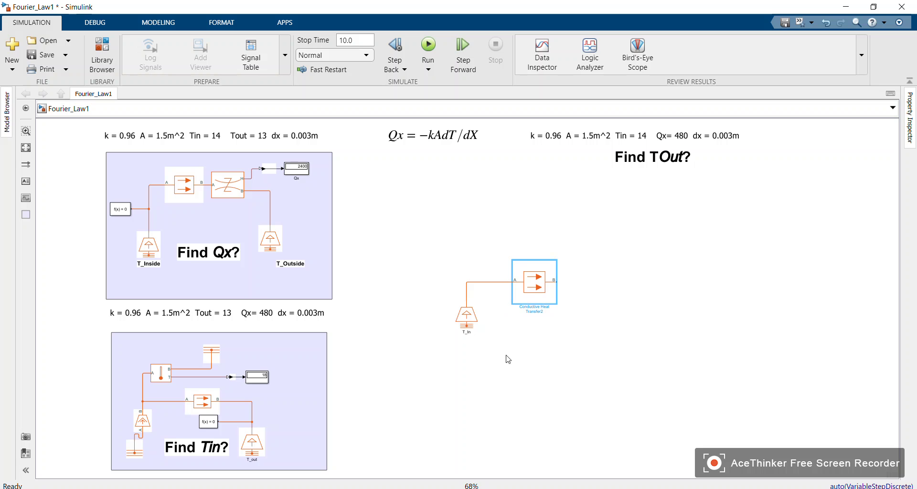
Select blocks in the Find Tin? example, ending on the Heat Flow Rate Source
left_click(225, 427)
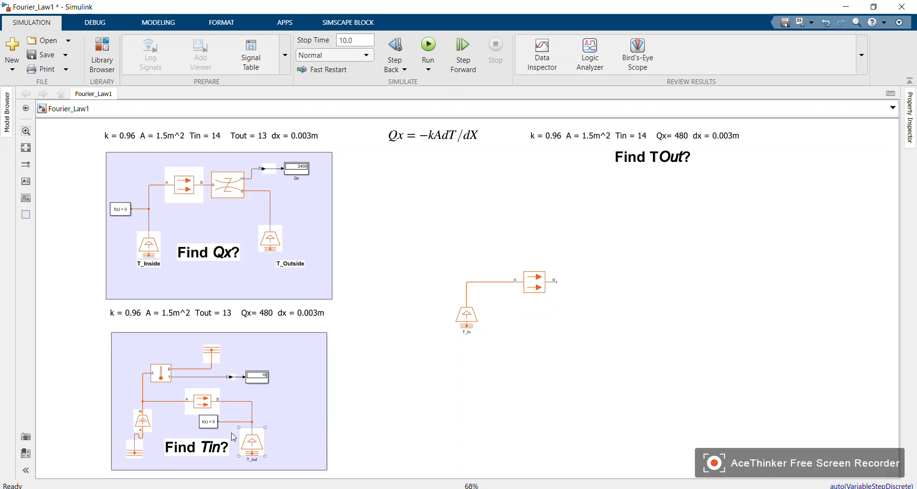
left_click(252, 443)
left_click(148, 415)
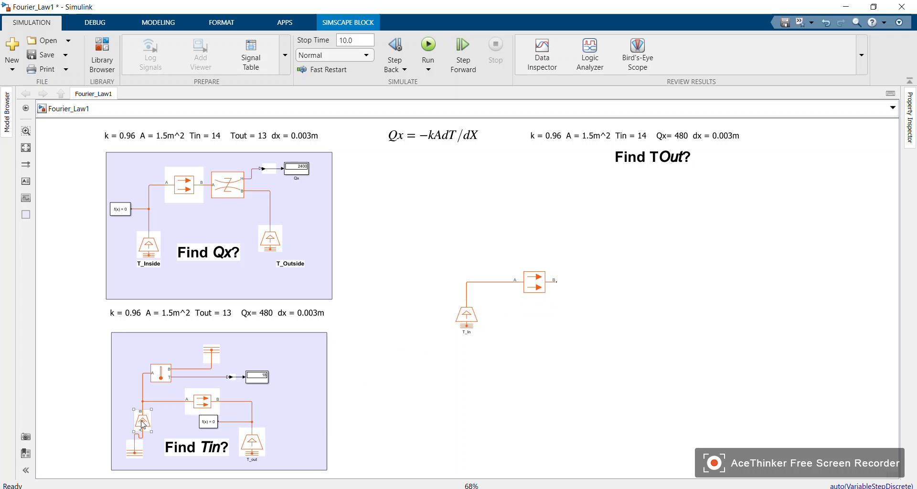
Copy the Heat Flow Rate Source under Find TOut?, set it to 480 W, and rotate it horizontal
left_click_drag(144, 425, 611, 299)
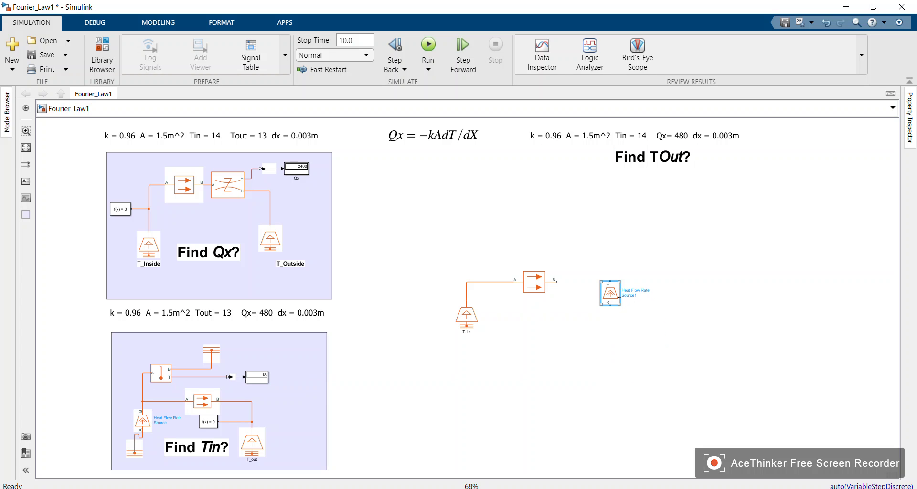
double_click(611, 299)
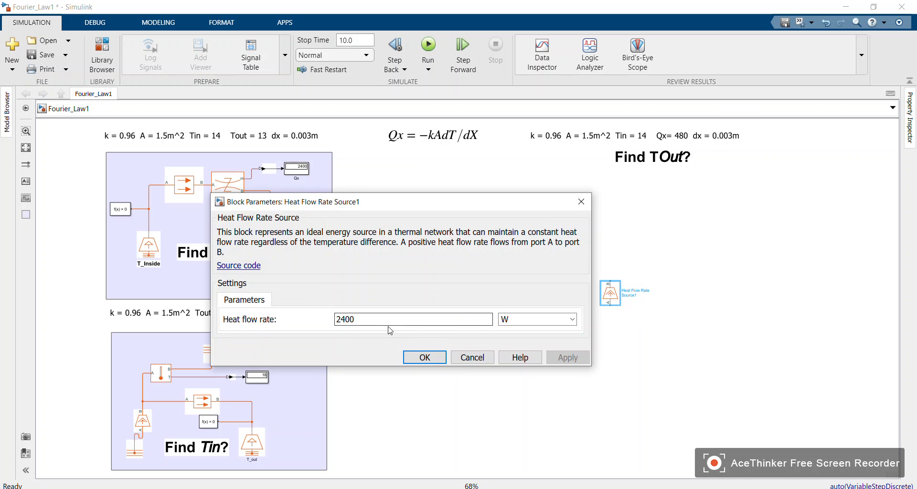
left_click_drag(337, 319, 371, 322)
type("480")
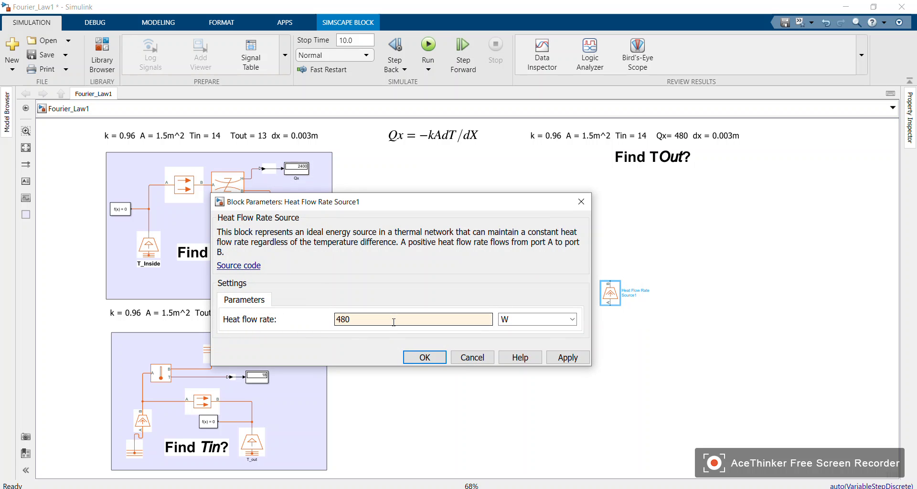
left_click(425, 358)
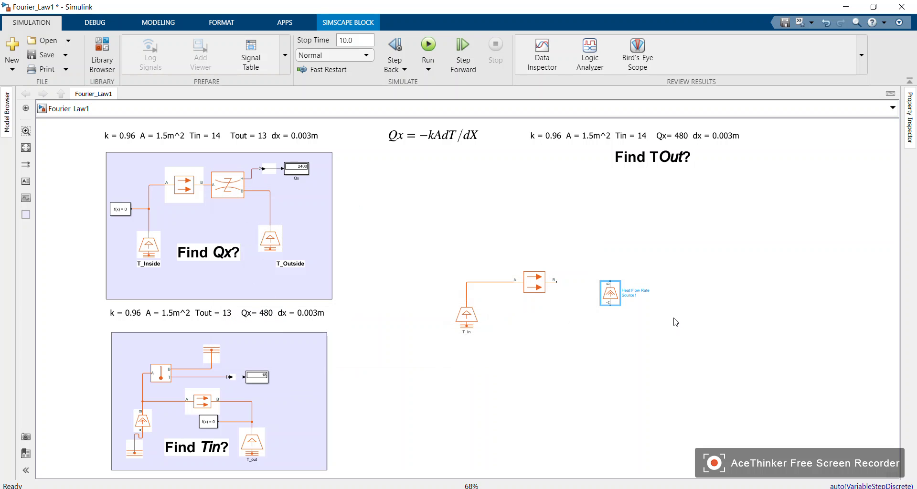
key("ctrl+r")
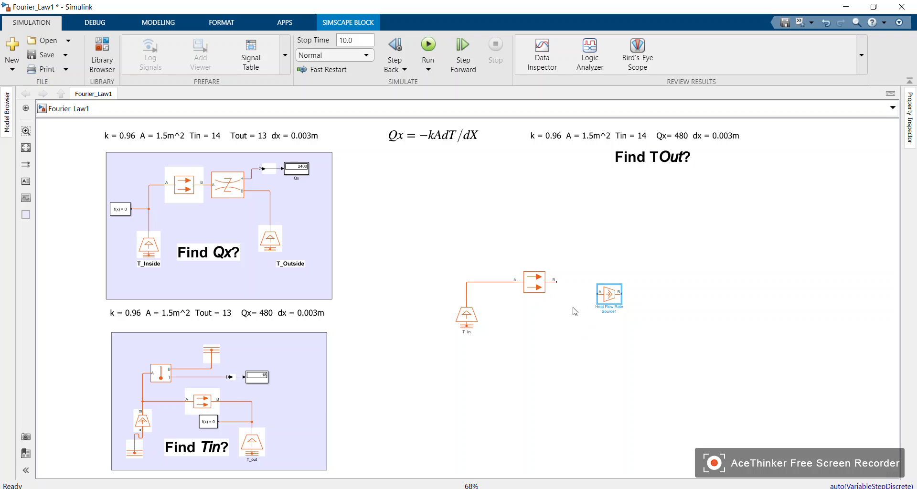
Connect the heat flow source to the conduction block's B port with a straight wire
left_click_drag(598, 293, 554, 284)
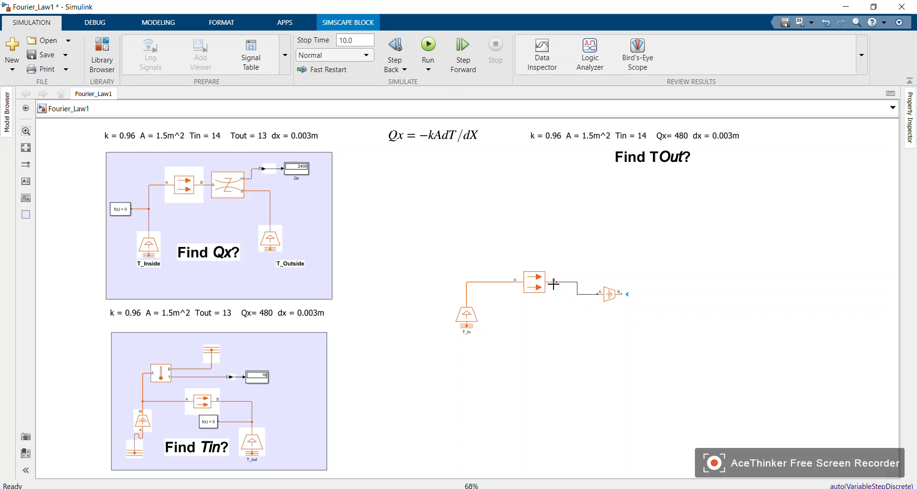
mouse_move(610, 293)
left_mouse_down()
mouse_move(594, 282)
mouse_move(625, 300)
mouse_move(619, 292)
left_mouse_up()
left_click(650, 331)
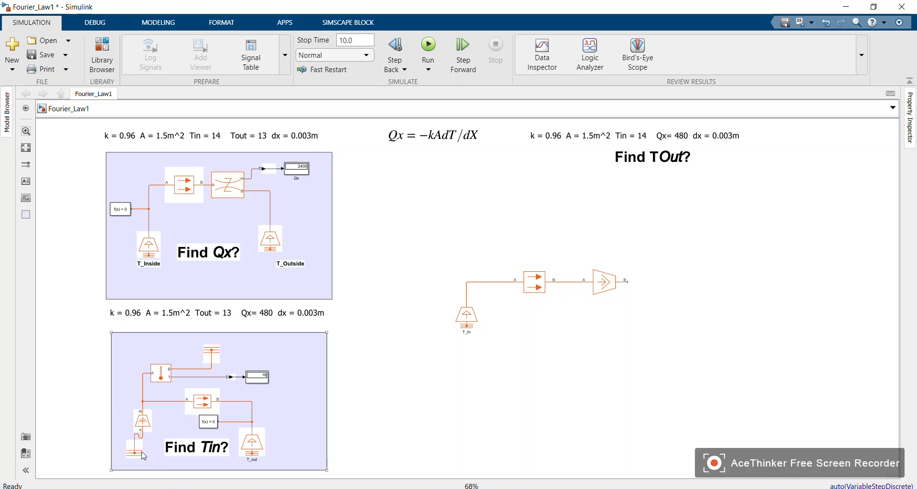
Ground the source's B side with a copied Thermal Reference and add a Solver Configuration block
left_click_drag(136, 449, 635, 340)
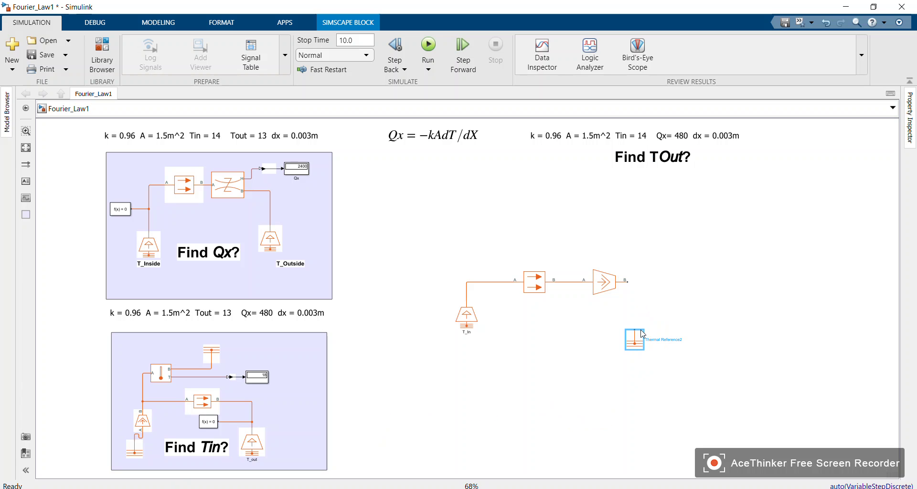
left_click(636, 336)
left_click_drag(635, 327, 627, 283)
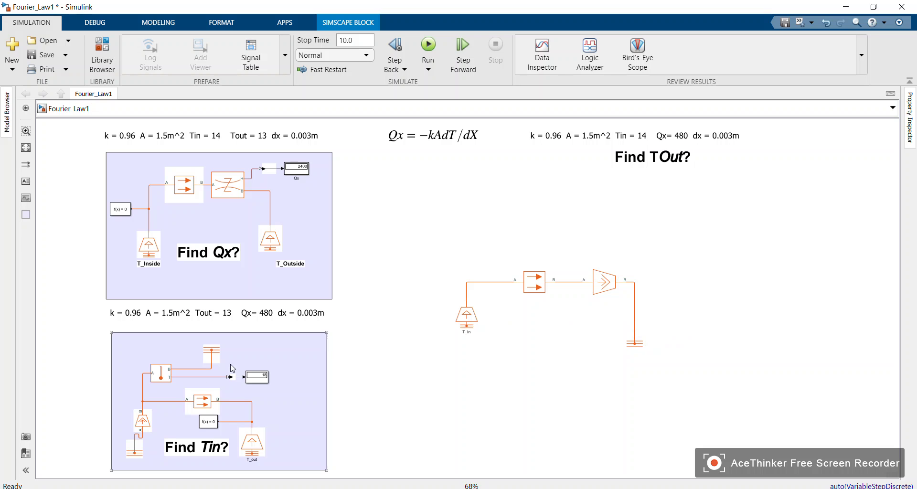
left_click_drag(208, 421, 635, 314)
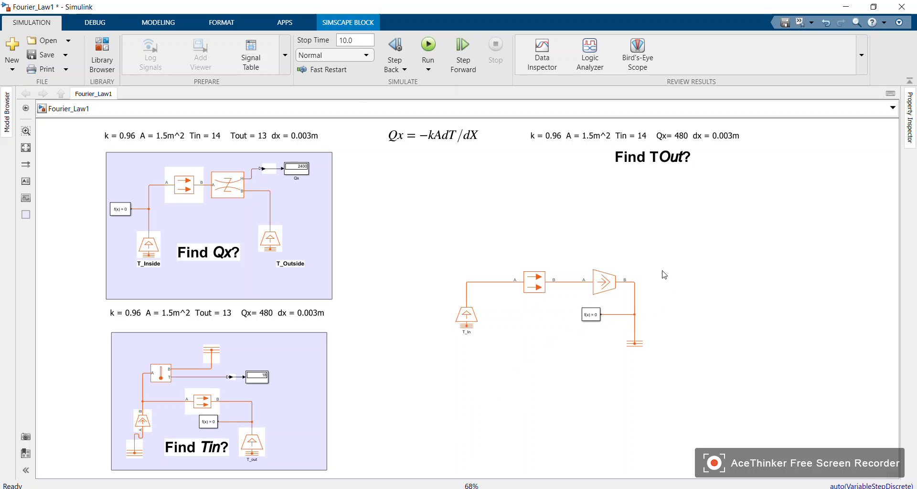
Add a Temperature Sensor at the node after the conduction block, grounded by a flipped Thermal Reference
scroll(534, 268, "up", 1)
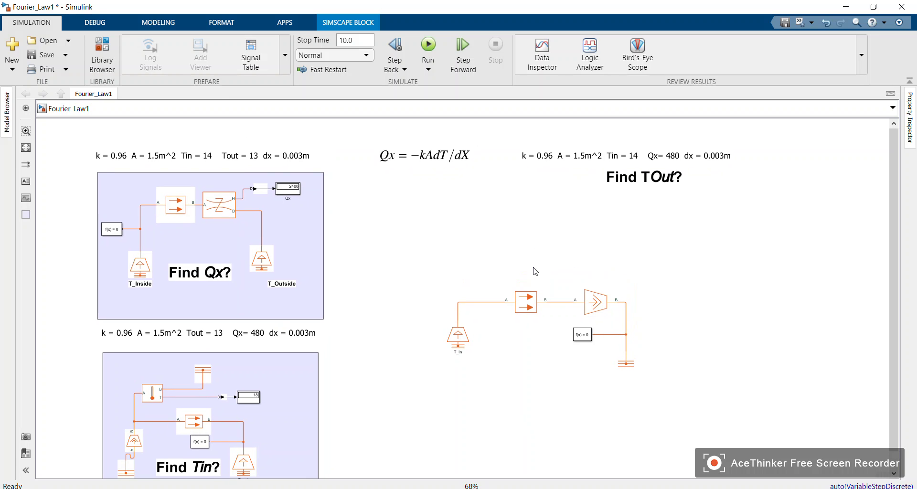
left_click_drag(148, 393, 563, 252)
left_click(559, 252)
left_click_drag(553, 246, 552, 298)
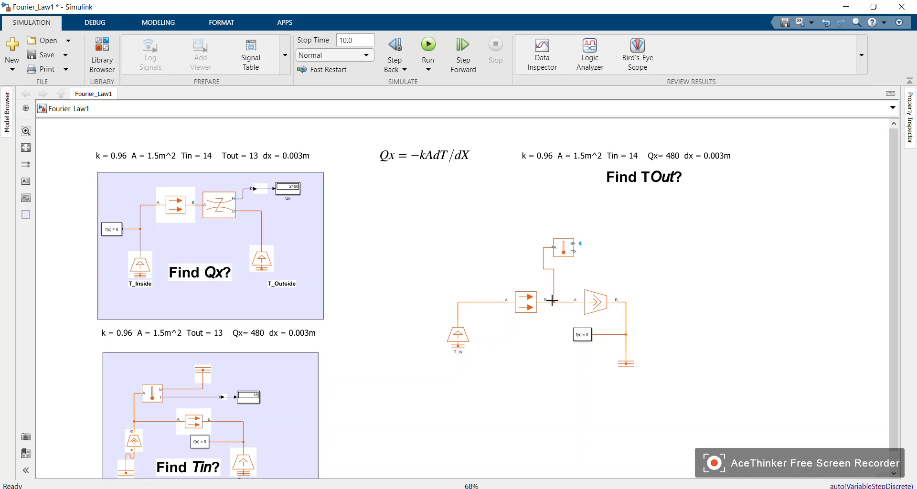
left_click_drag(563, 251, 577, 251)
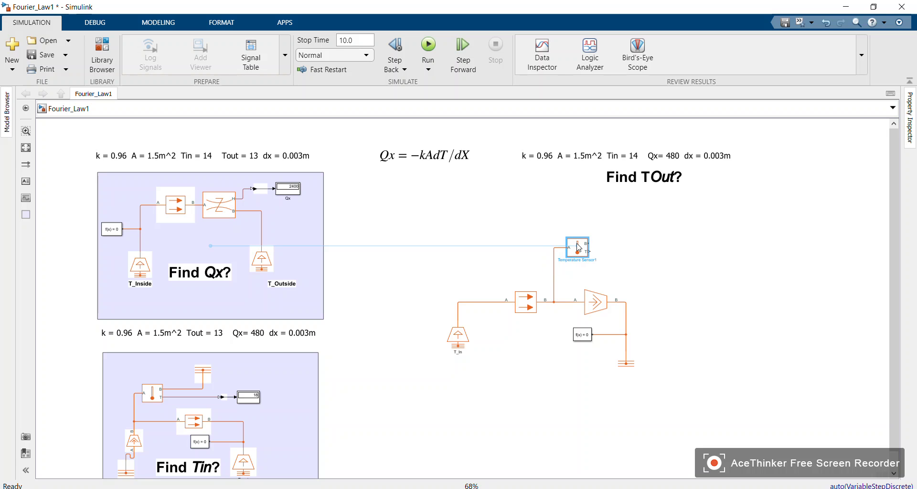
left_click(664, 263)
left_click_drag(616, 364, 620, 255)
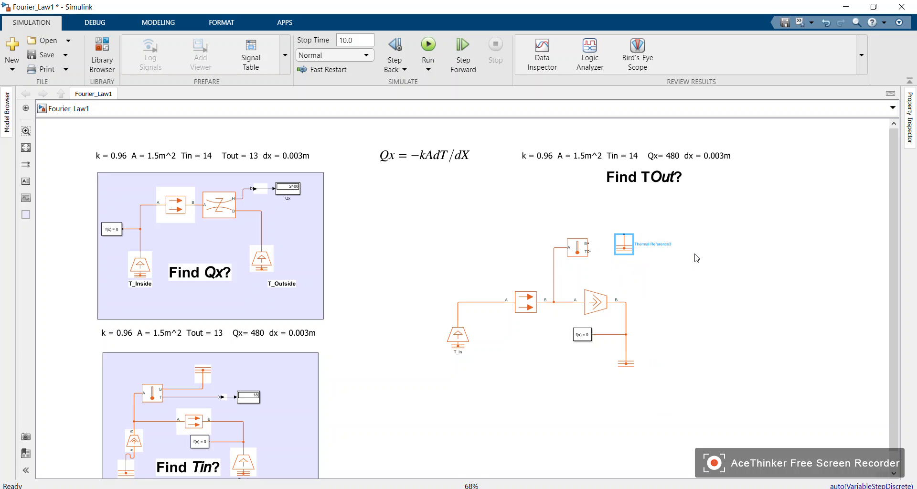
key("ctrl+r")
key("ctrl+r")
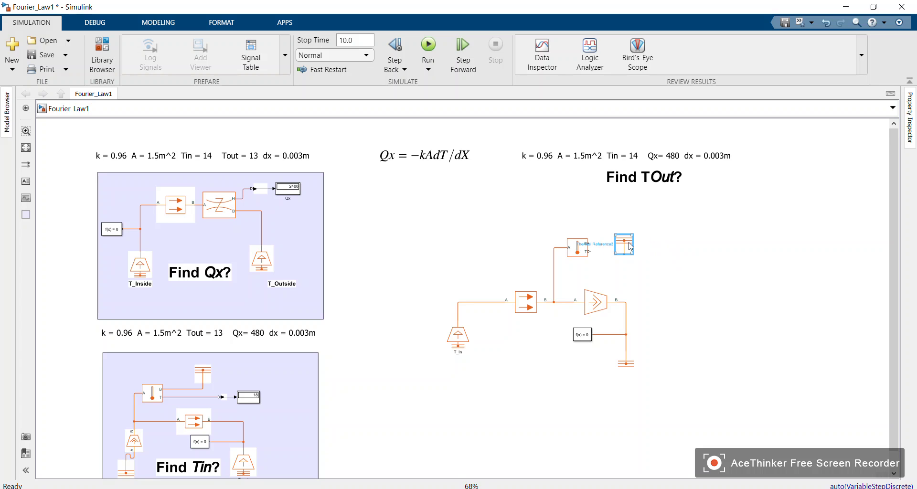
left_click_drag(624, 249, 588, 244)
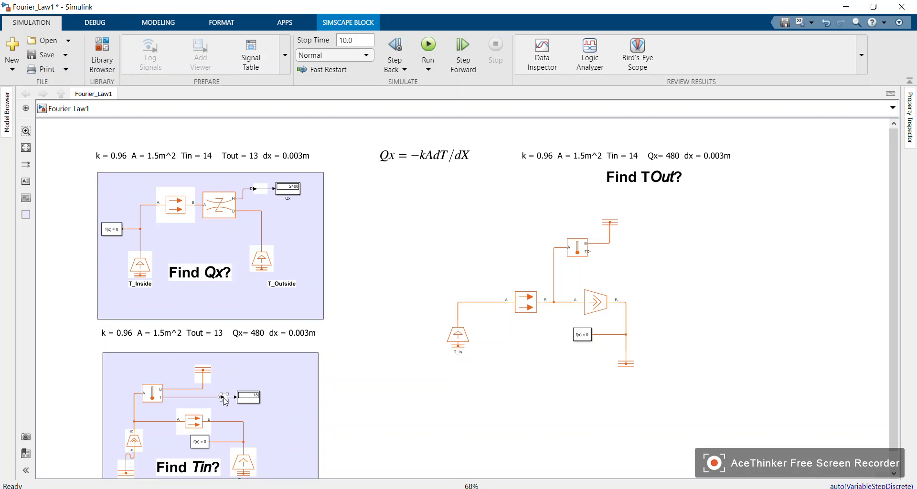
Feed the sensor output through a PS-Simulink Converter into a new Display block, straightening its wire
left_click_drag(225, 401, 623, 261)
left_click_drag(249, 397, 669, 265)
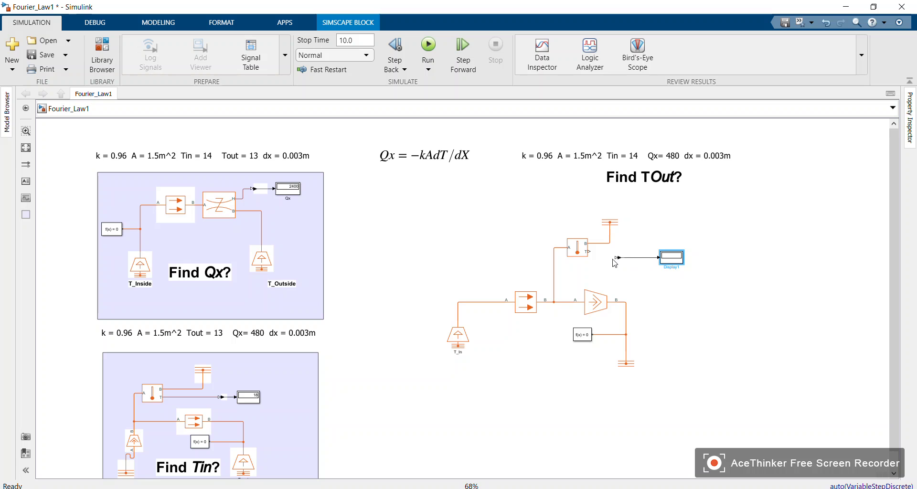
left_click_drag(613, 258, 588, 252)
left_click(732, 242)
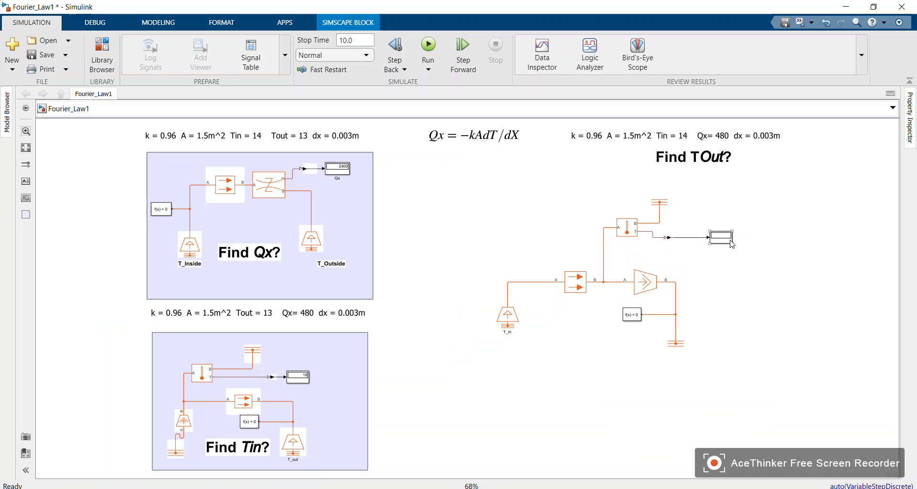
mouse_move(727, 243)
left_mouse_down()
mouse_move(724, 262)
mouse_move(716, 244)
left_mouse_up()
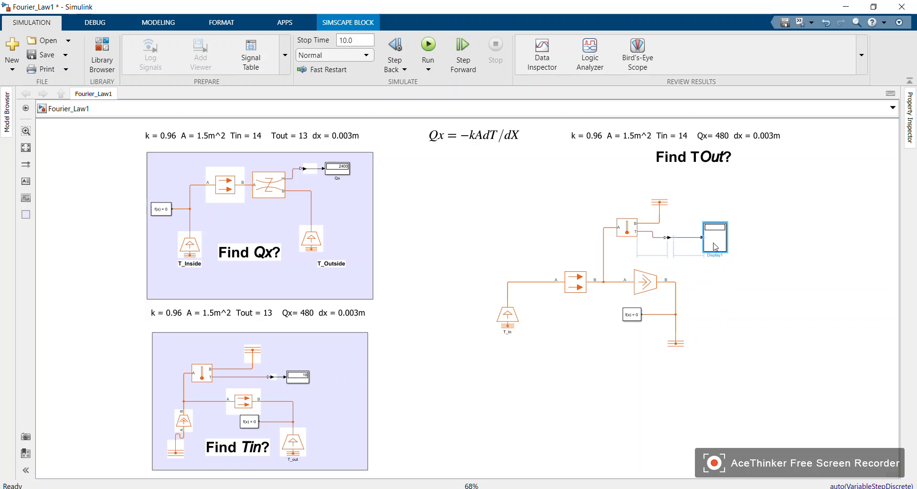
left_click(714, 298)
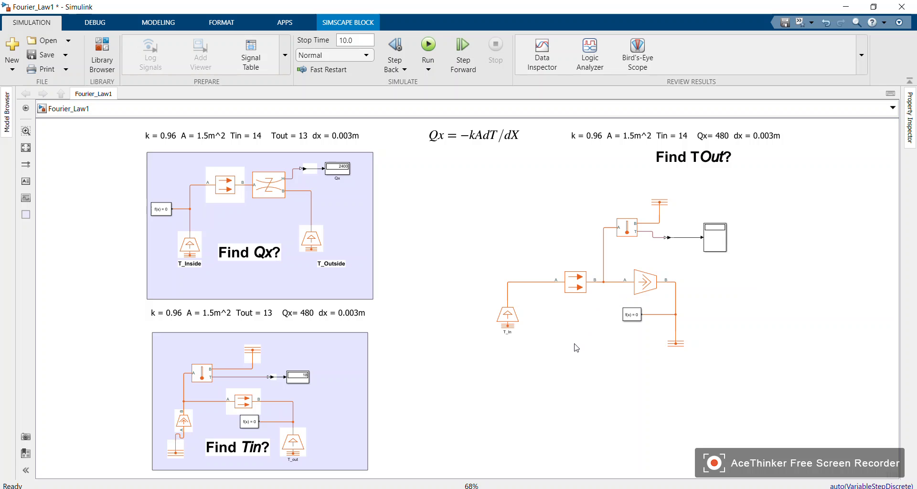
left_click(660, 293)
Keep Heat Flow Rate Source1 at 480 W and change T_In's temperature from 13 to 14 K
double_click(657, 289)
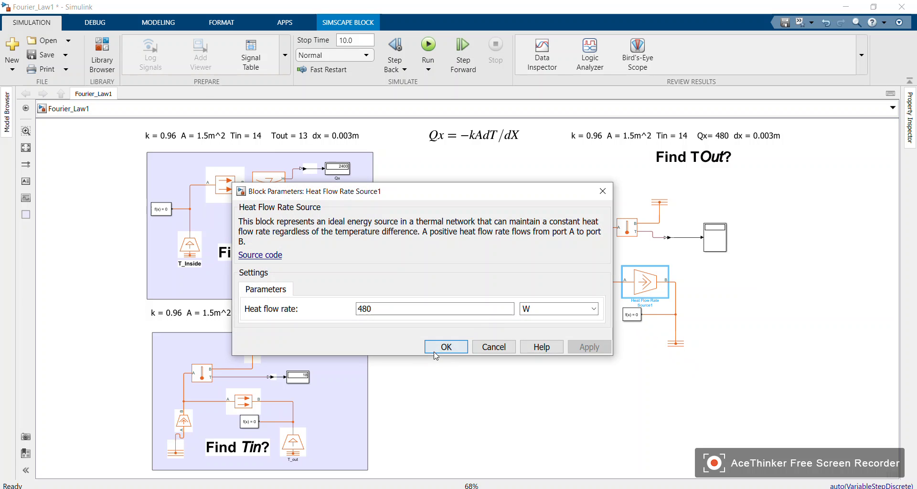
left_click(455, 347)
double_click(507, 315)
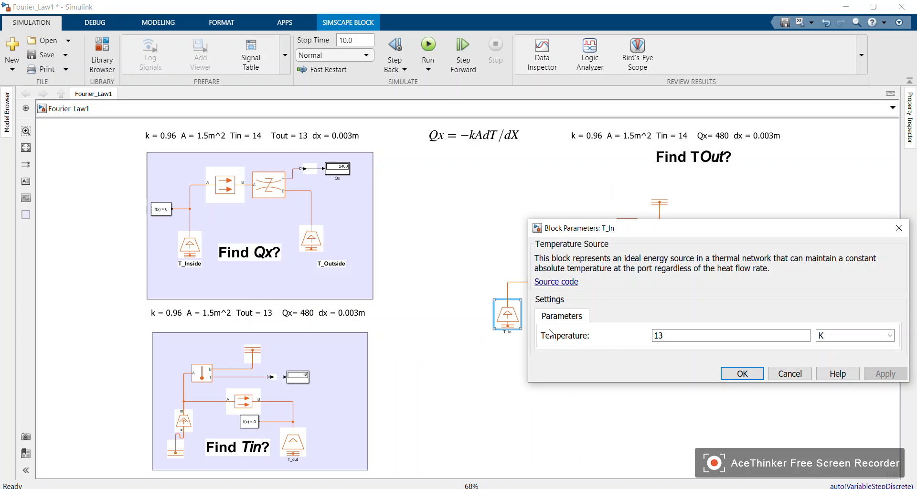
double_click(682, 337)
type("14")
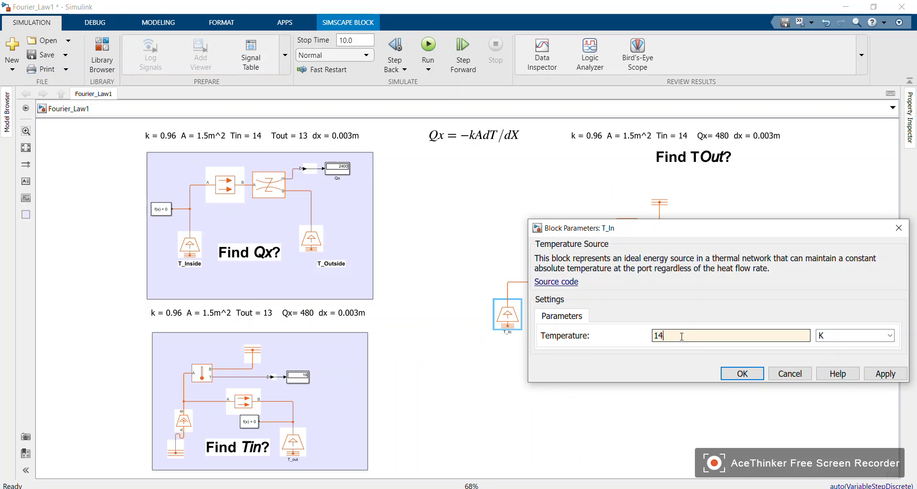
left_click(742, 374)
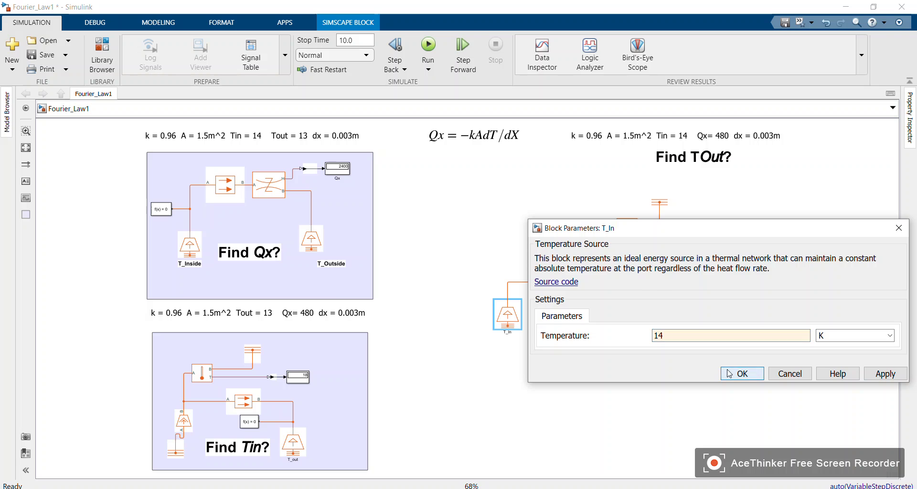
left_click(244, 137)
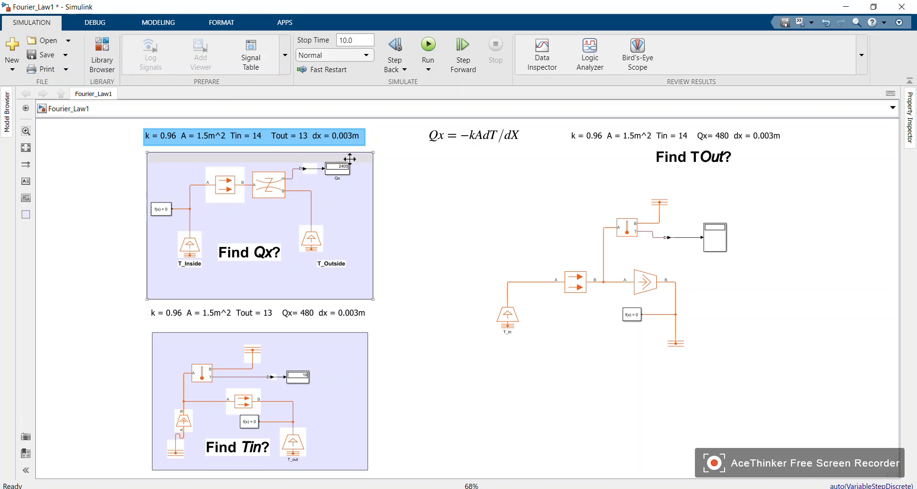
Change T_Inside in Find Qx? from 18 to 14 K, leaving T_Outside at 13 K
left_click(632, 394)
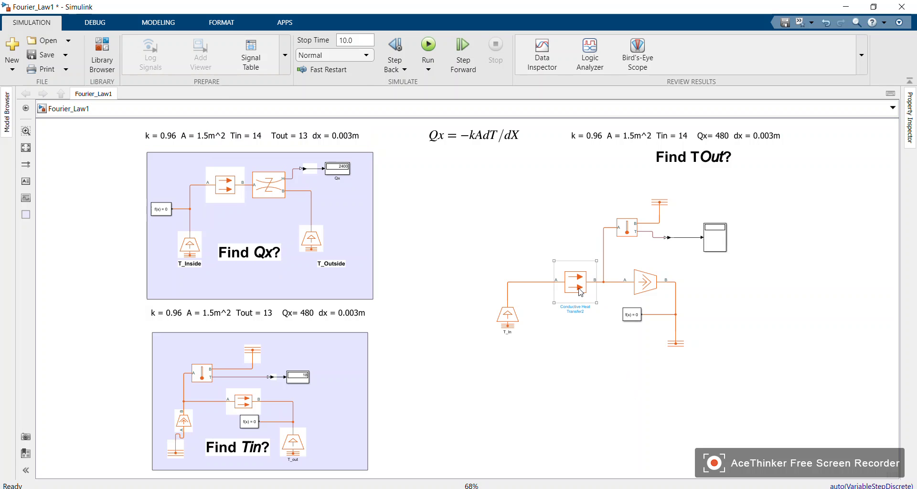
left_click(345, 174)
left_click(182, 249)
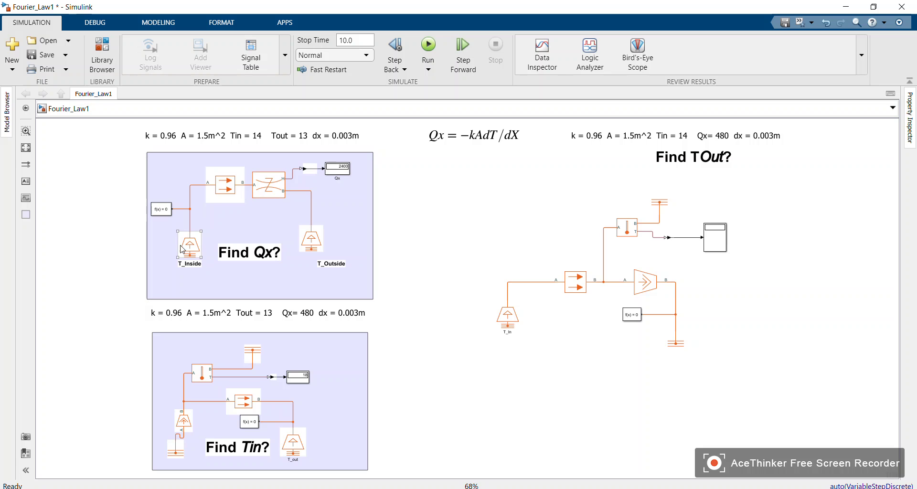
double_click(185, 249)
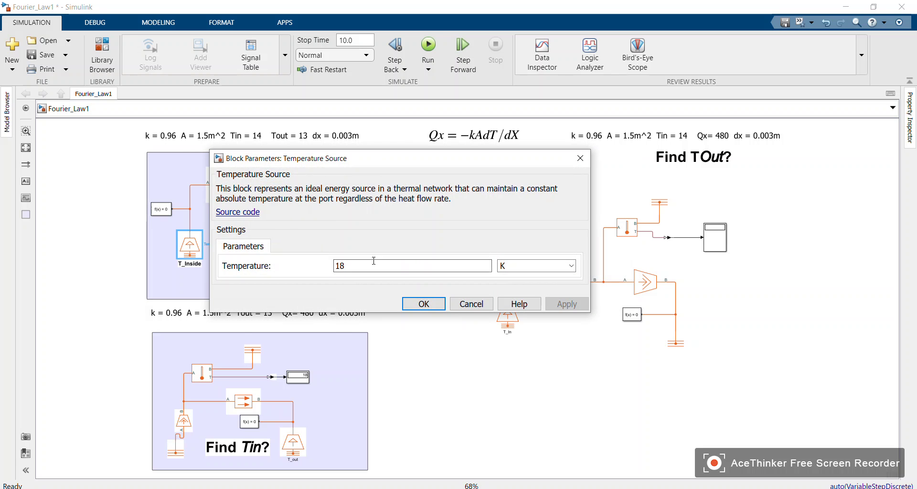
type("1")
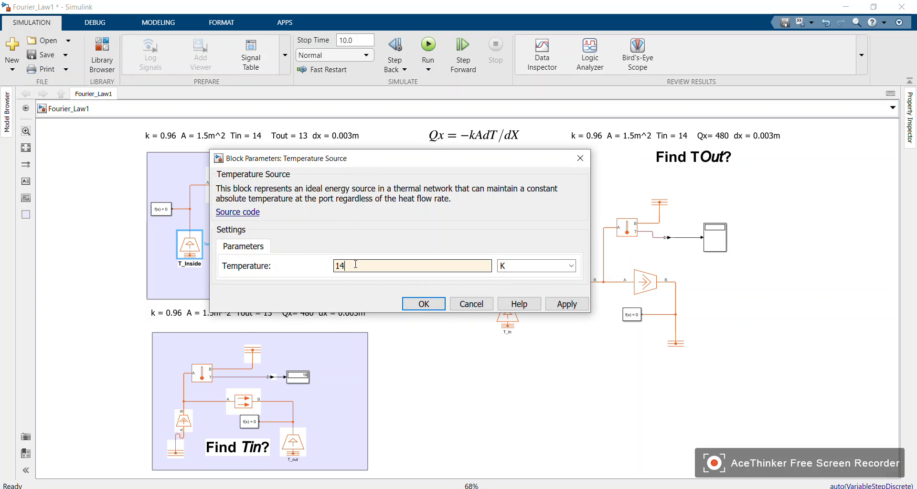
left_click(423, 304)
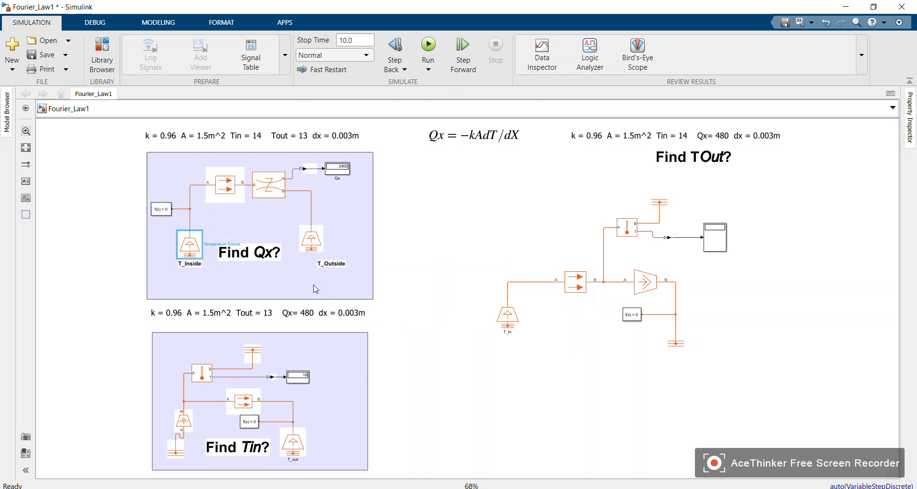
double_click(311, 239)
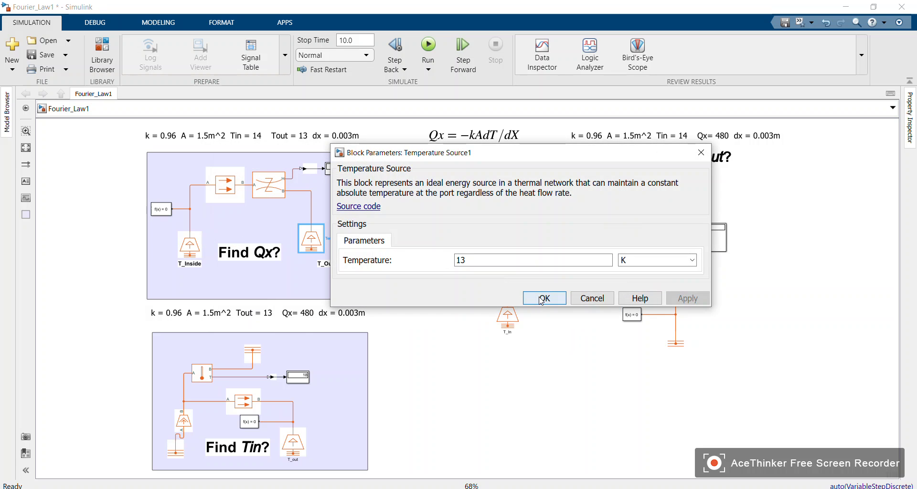
left_click(541, 299)
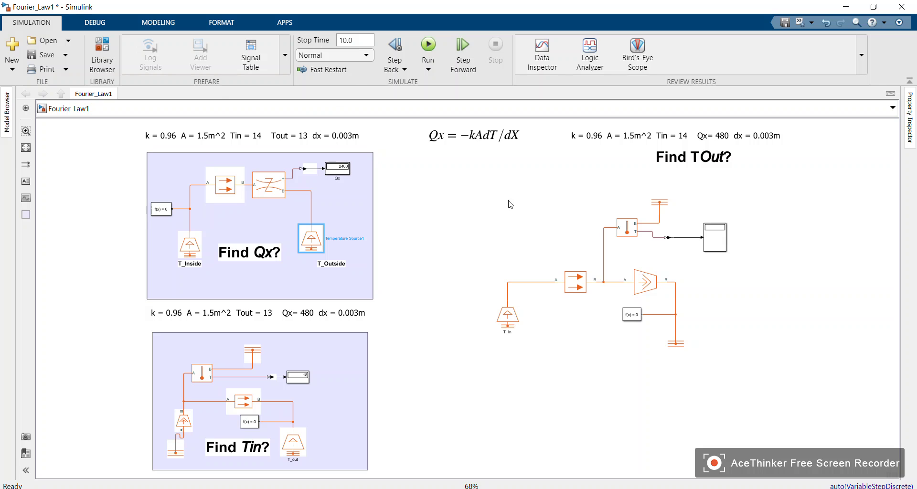
left_click(517, 324)
double_click(516, 324)
left_click(728, 377)
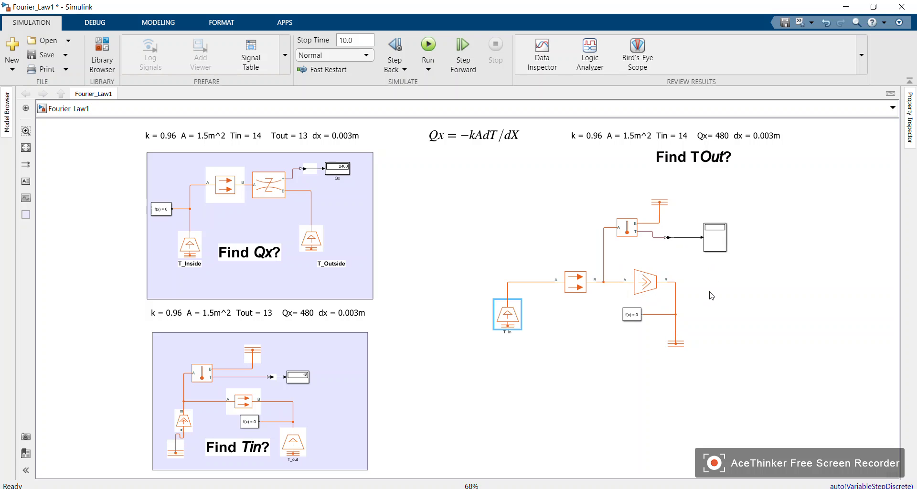
left_click(507, 315)
left_click(567, 292)
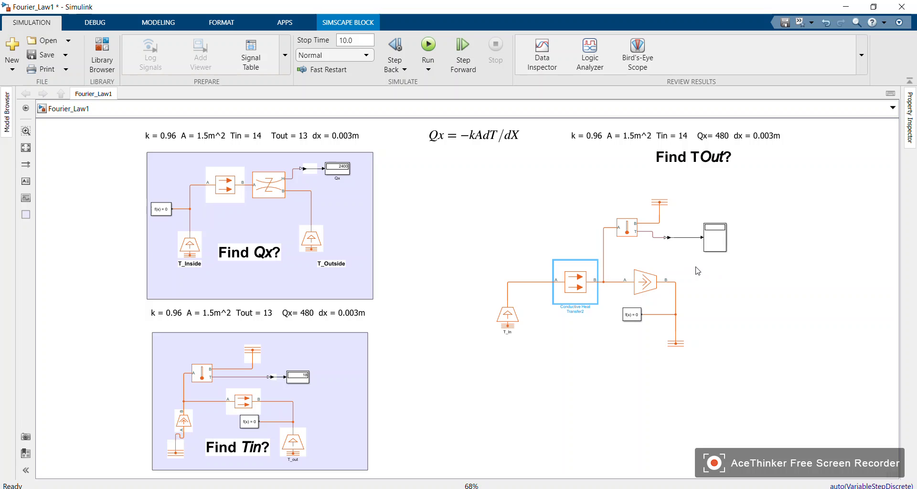
left_click(629, 229)
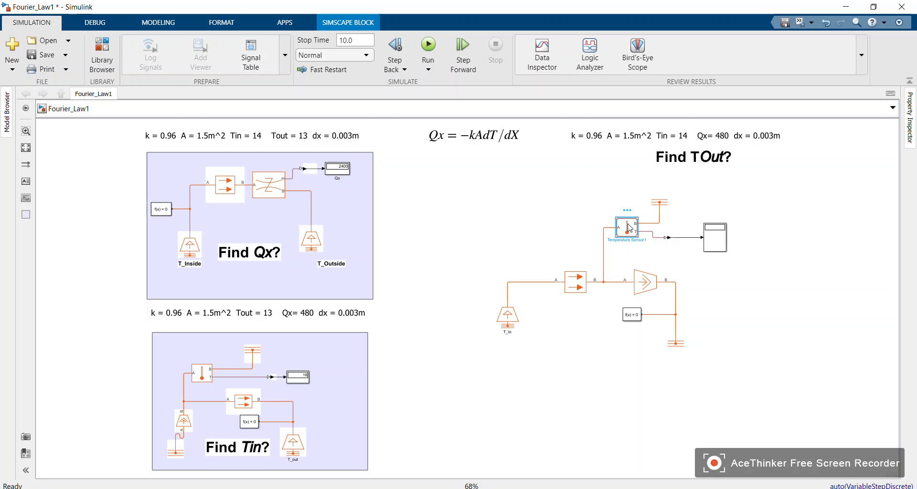
left_click(580, 285)
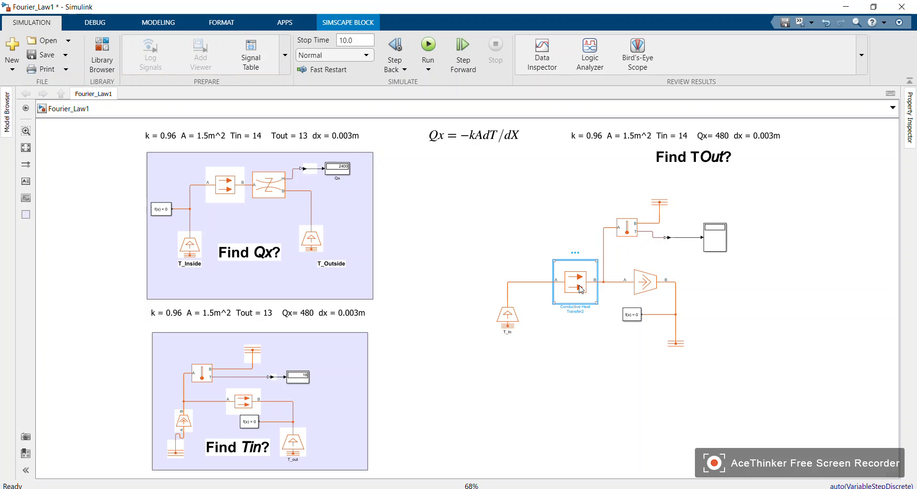
left_click(511, 324)
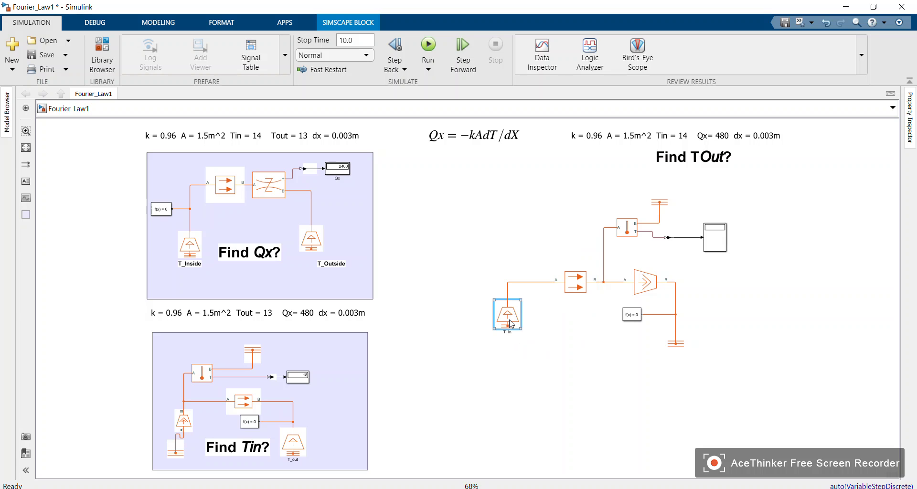
left_click(574, 291)
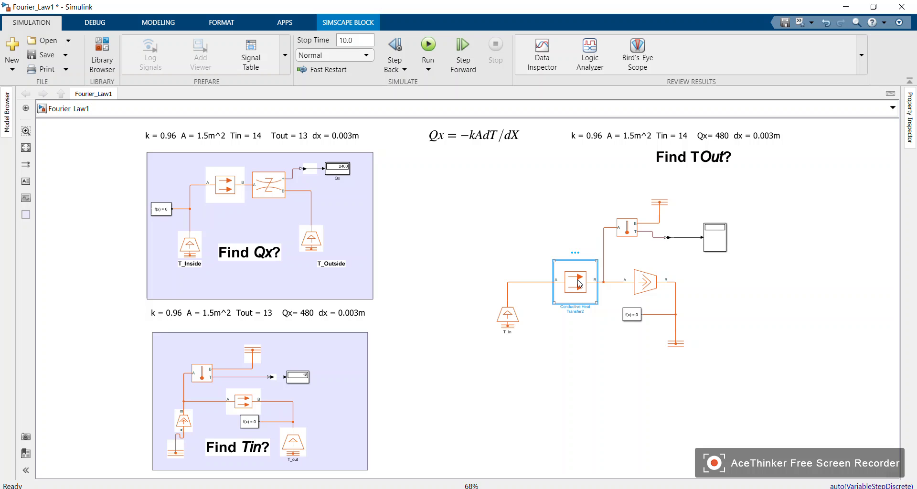
left_click(515, 319)
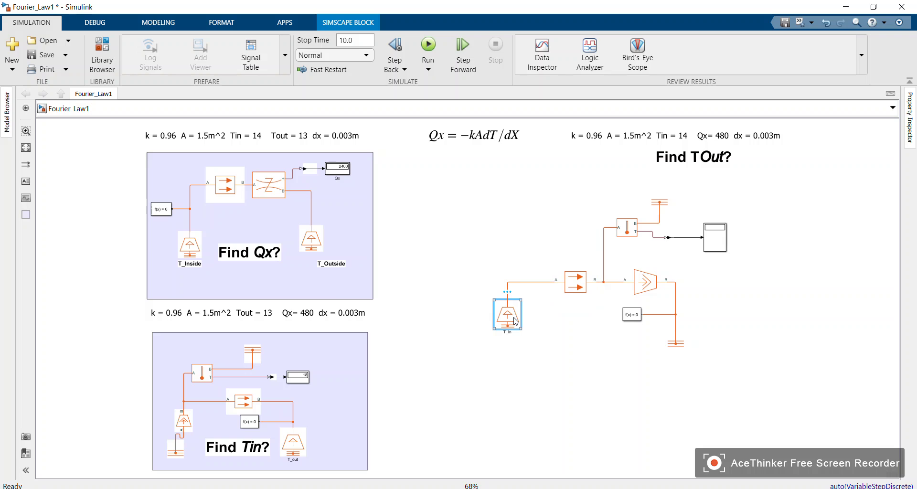
left_click(591, 275)
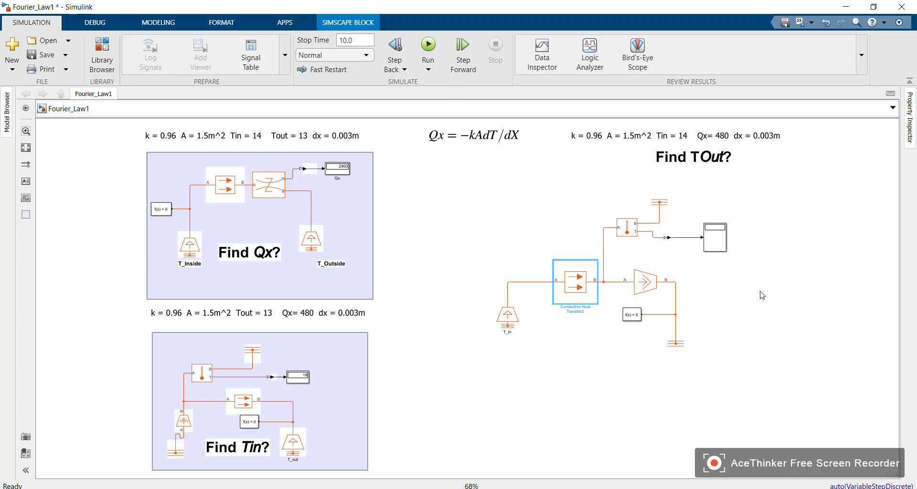
left_click(509, 319)
left_click(560, 284)
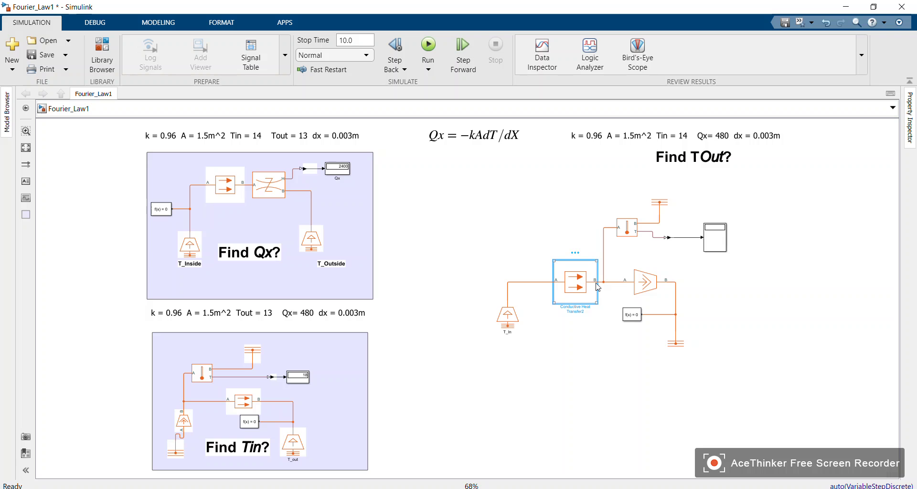
Inspect the Find TOut? label, Conductive Heat Transfer2, and the Find Tin? temperature sensor
left_click(705, 165)
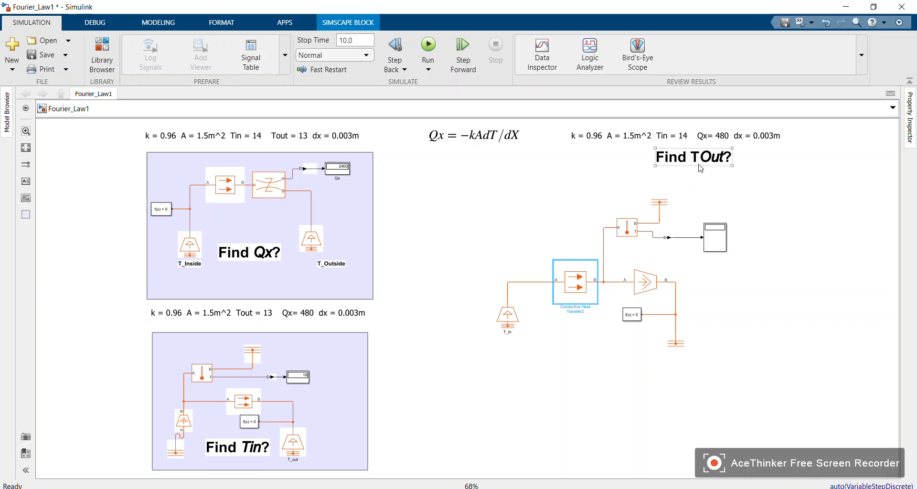
left_click(702, 172)
left_click(573, 290)
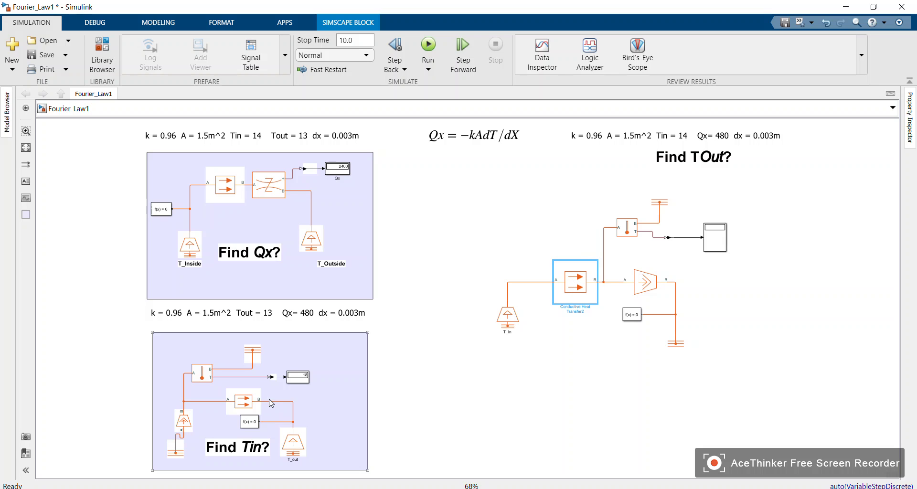
left_click(336, 412)
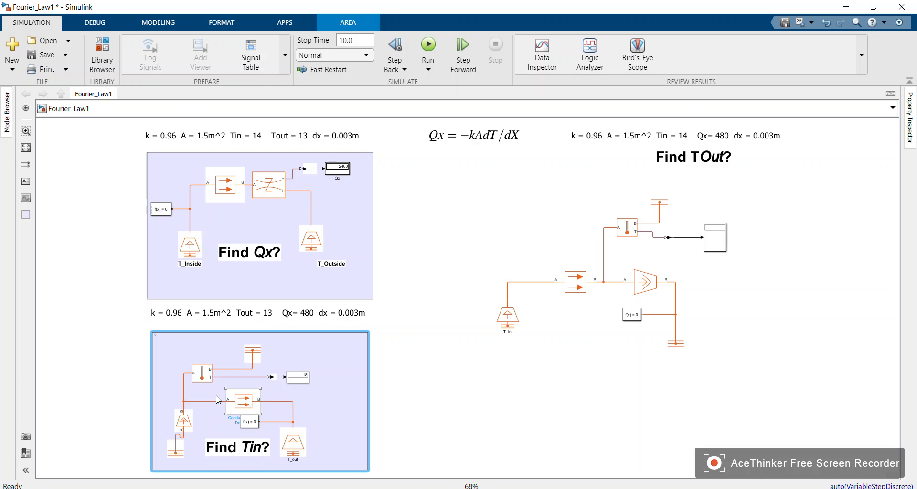
left_click(202, 372)
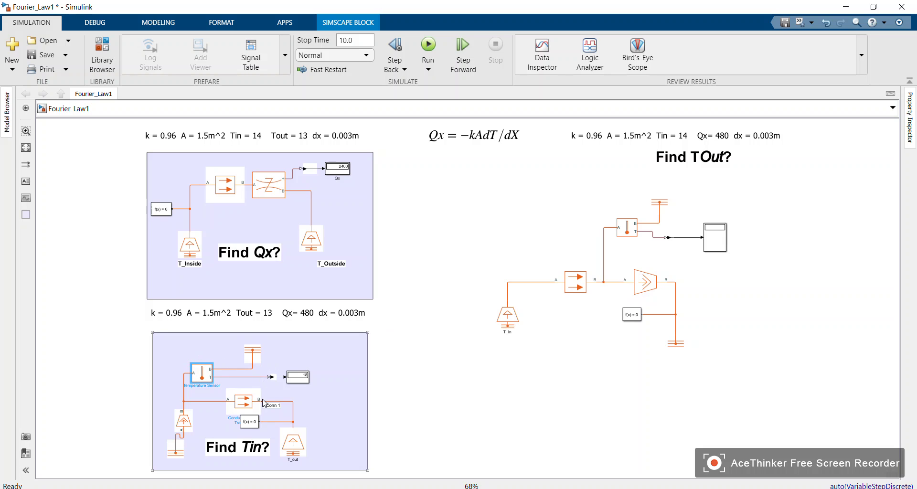
left_click(579, 289)
Check the Find Tin? thermal reference, T_out and T_In sources, then run the simulation
left_click(596, 389)
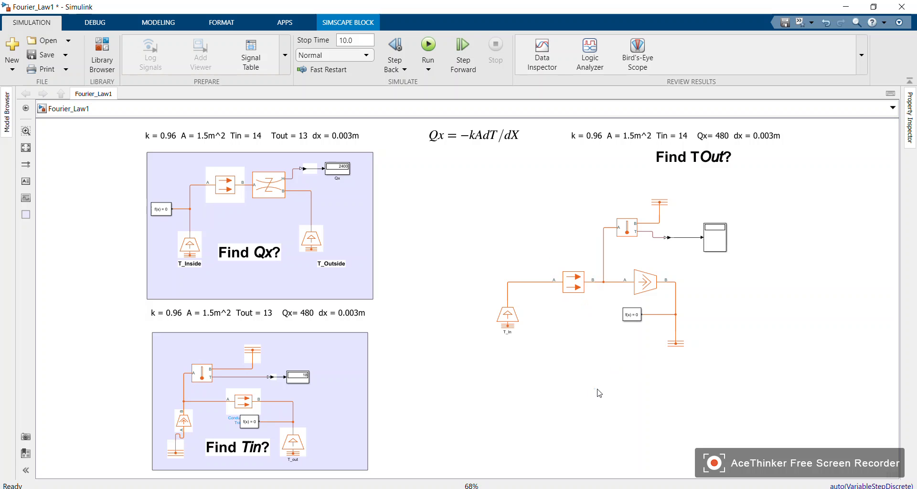
left_click(165, 454)
left_click(176, 453)
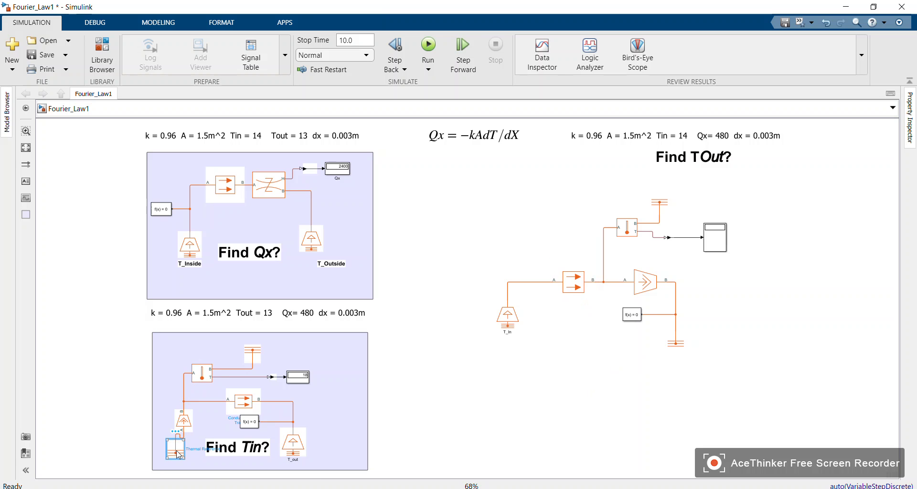
left_click(293, 442)
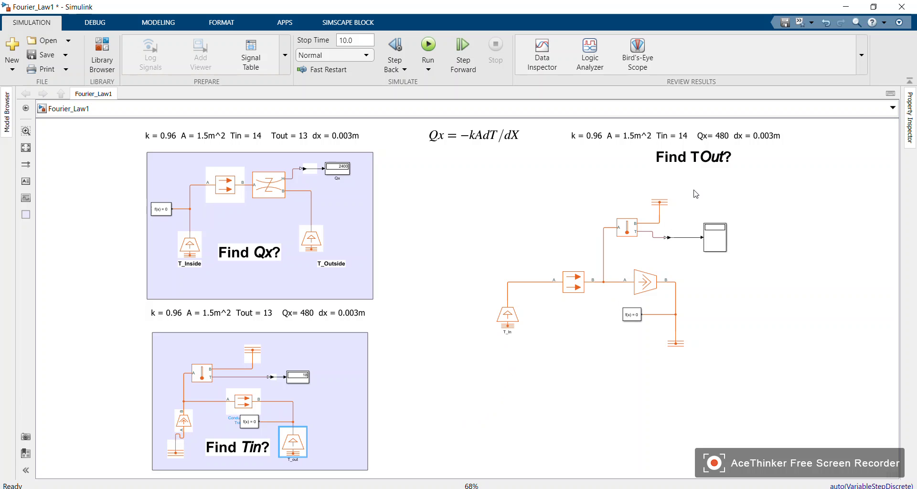
left_click(508, 315)
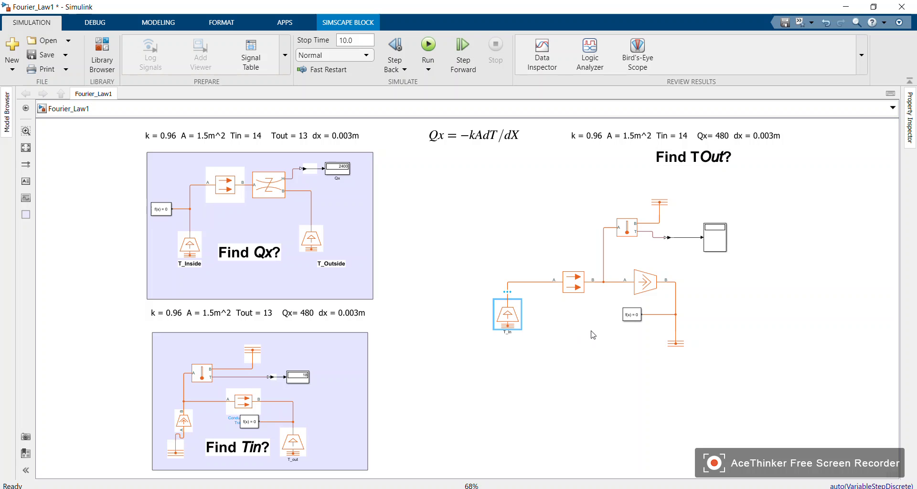
left_click(555, 380)
left_click(429, 47)
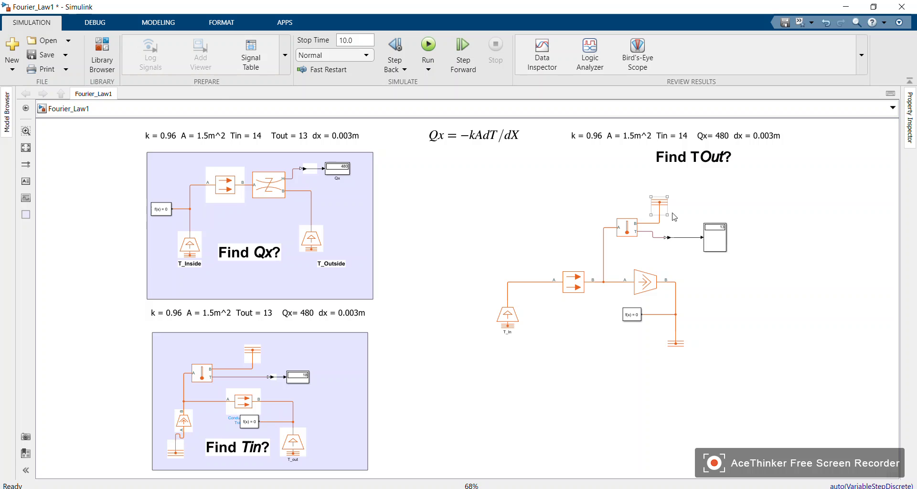
Check that the Find TOut? display reads 13 once the simulation finishes
left_click(723, 239)
left_click(780, 356)
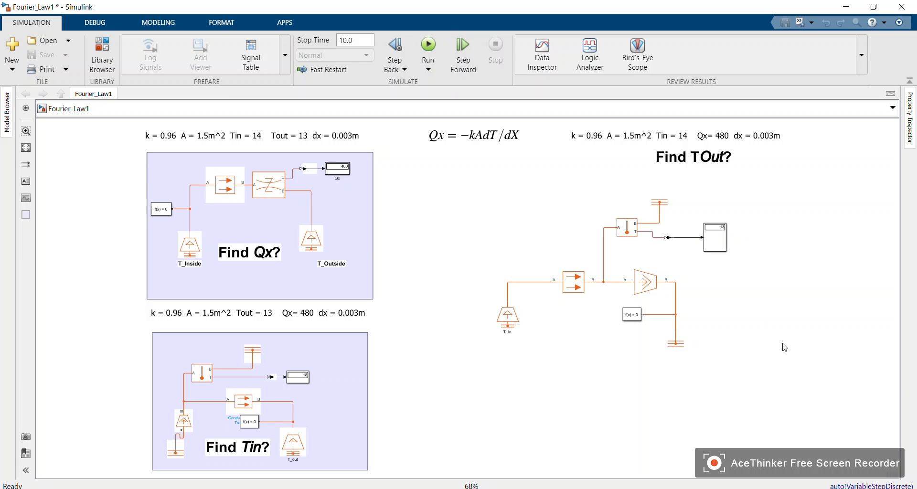